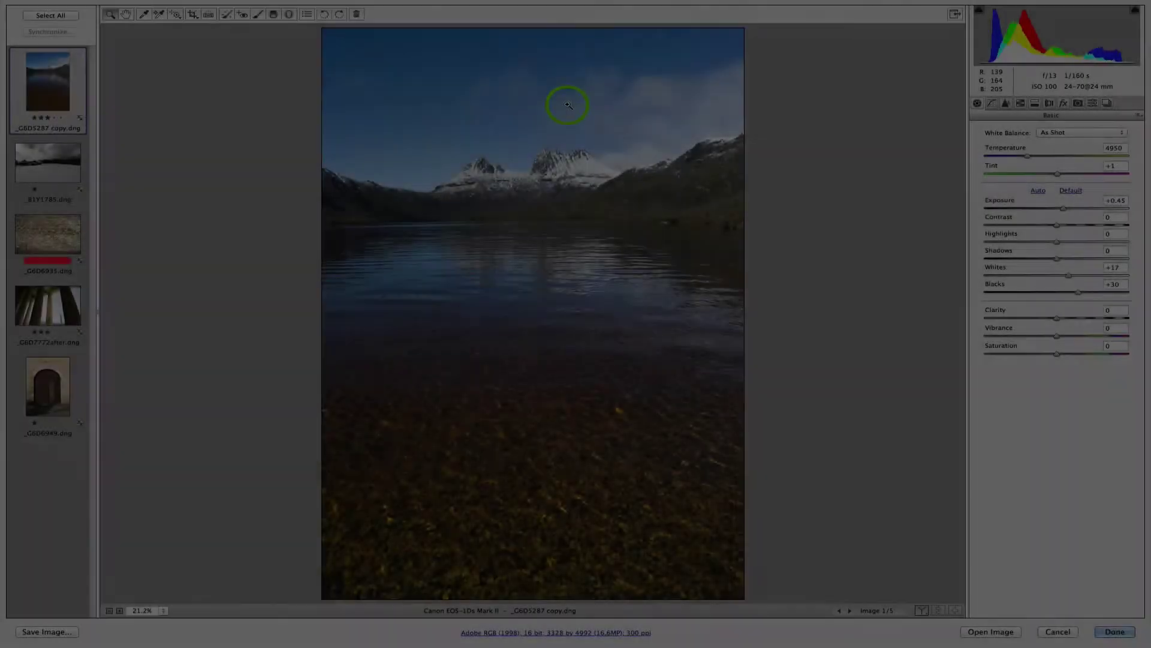
- Activate the Spot Removal tool with the type Heal on the sky above the snowy mountains at 100% zoom
{"action": "left_click", "coordinate": [568, 105]}
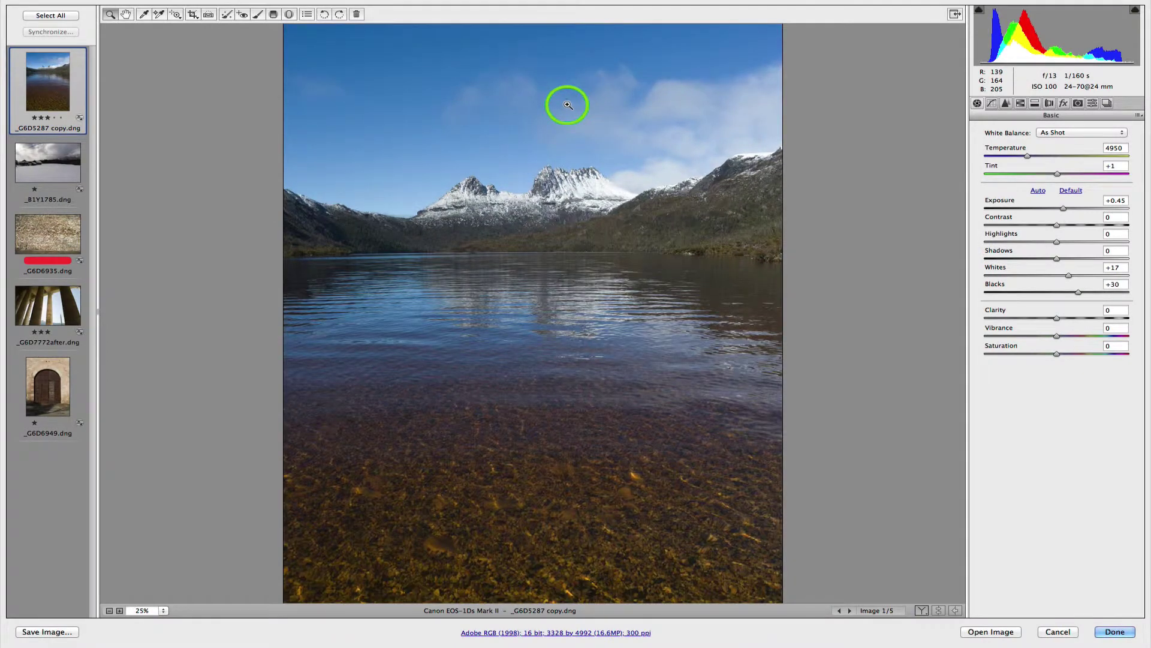
{"action": "left_click", "coordinate": [578, 141]}
{"action": "left_click", "coordinate": [588, 188]}
{"action": "left_click", "coordinate": [591, 191]}
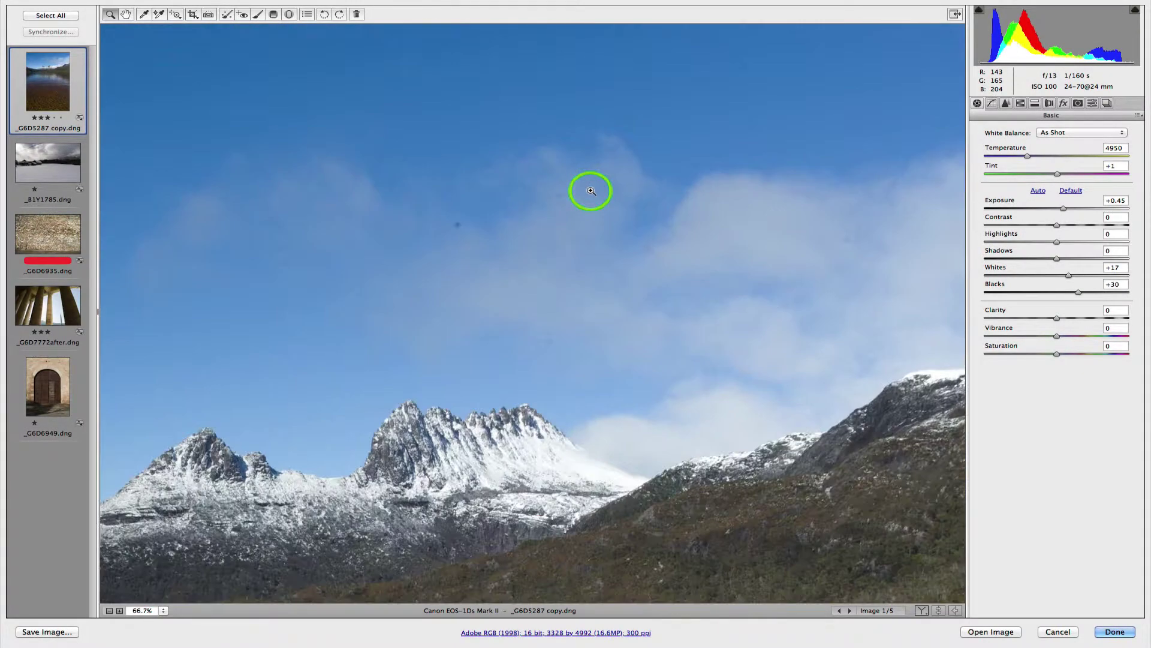
{"action": "left_click", "coordinate": [591, 190]}
{"action": "left_click_drag", "start_coordinate": [458, 357], "coordinate": [617, 270]}
{"action": "left_click", "coordinate": [532, 273]}
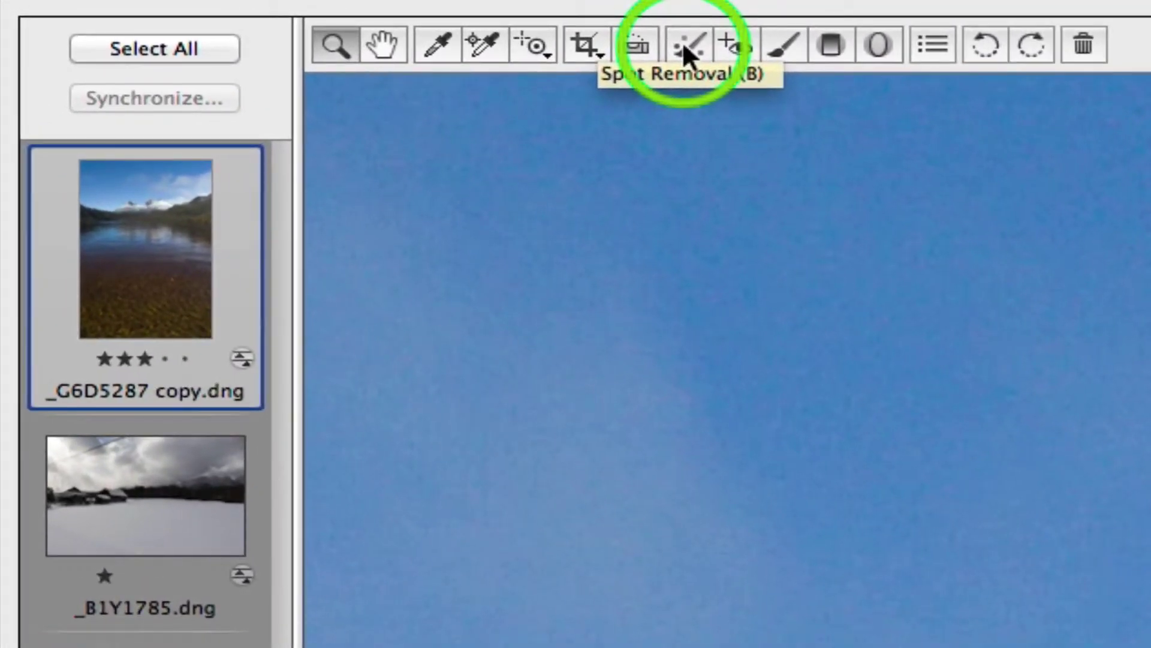
{"action": "left_click", "coordinate": [683, 40]}
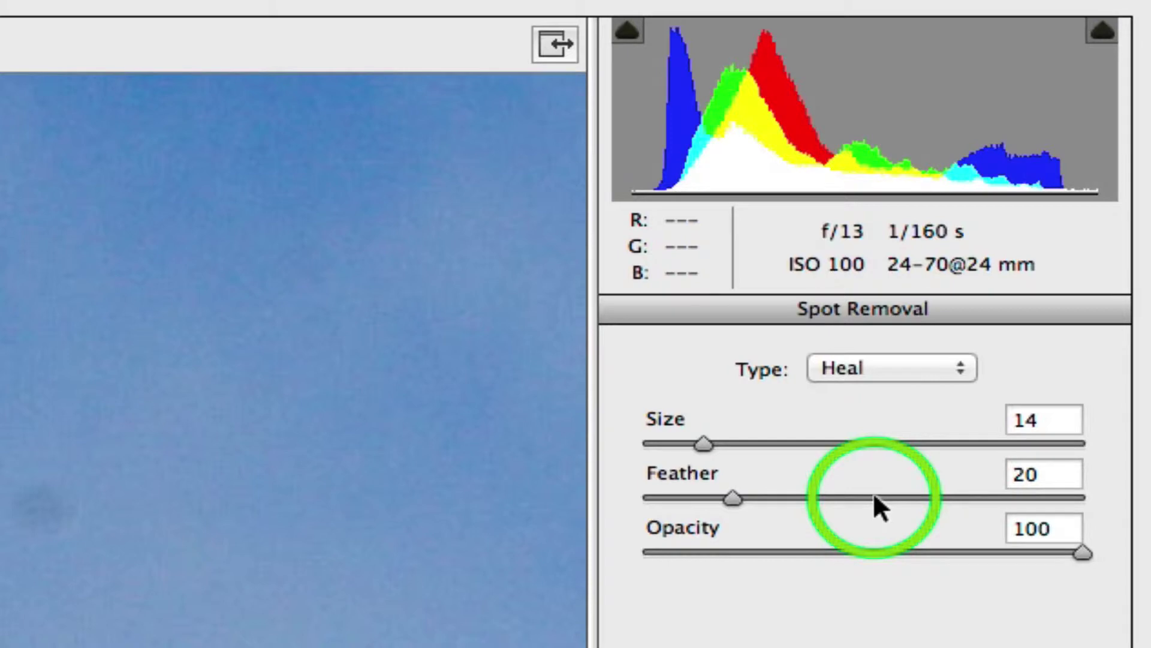
{"action": "left_click", "coordinate": [884, 368]}
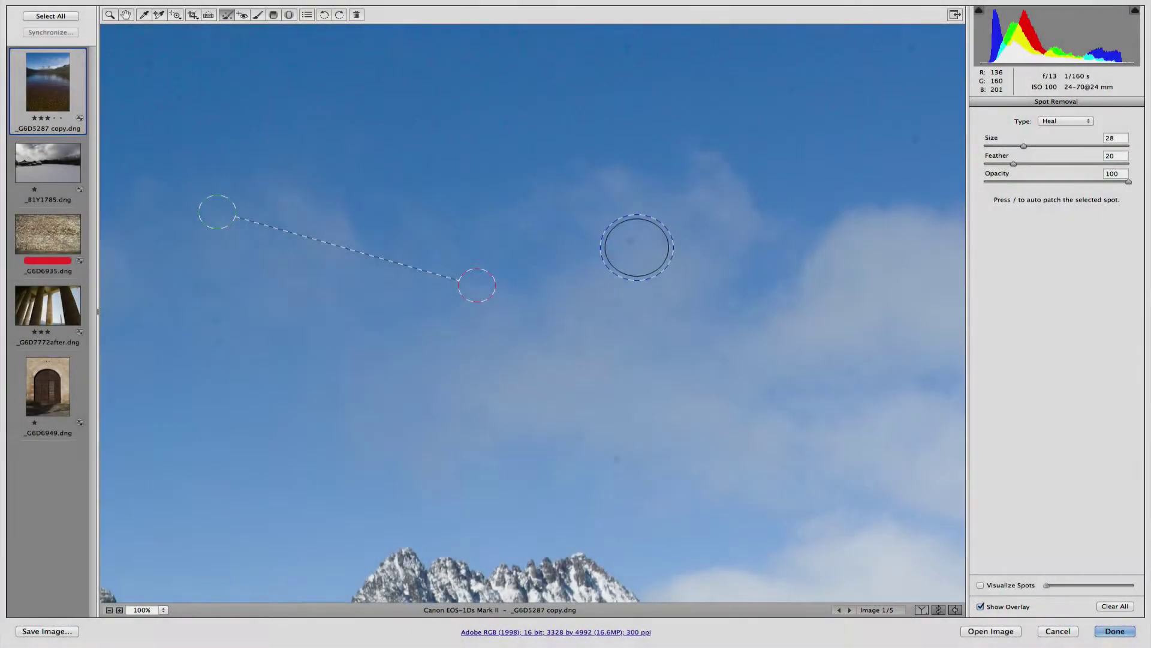
- Reduce the brush size to 10 and heal the remaining dust spots across the blue sky and clouds
{"action": "key", "text": "bracketleft"}
{"action": "key", "text": "bracketleft"}
{"action": "key", "text": "bracketleft"}
{"action": "key", "text": "bracketleft"}
{"action": "key", "text": "bracketleft"}
{"action": "key", "text": "bracketleft"}
{"action": "key", "text": "bracketleft"}
{"action": "key", "text": "bracketleft"}
{"action": "key", "text": "bracketleft"}
{"action": "key", "text": "bracketleft"}
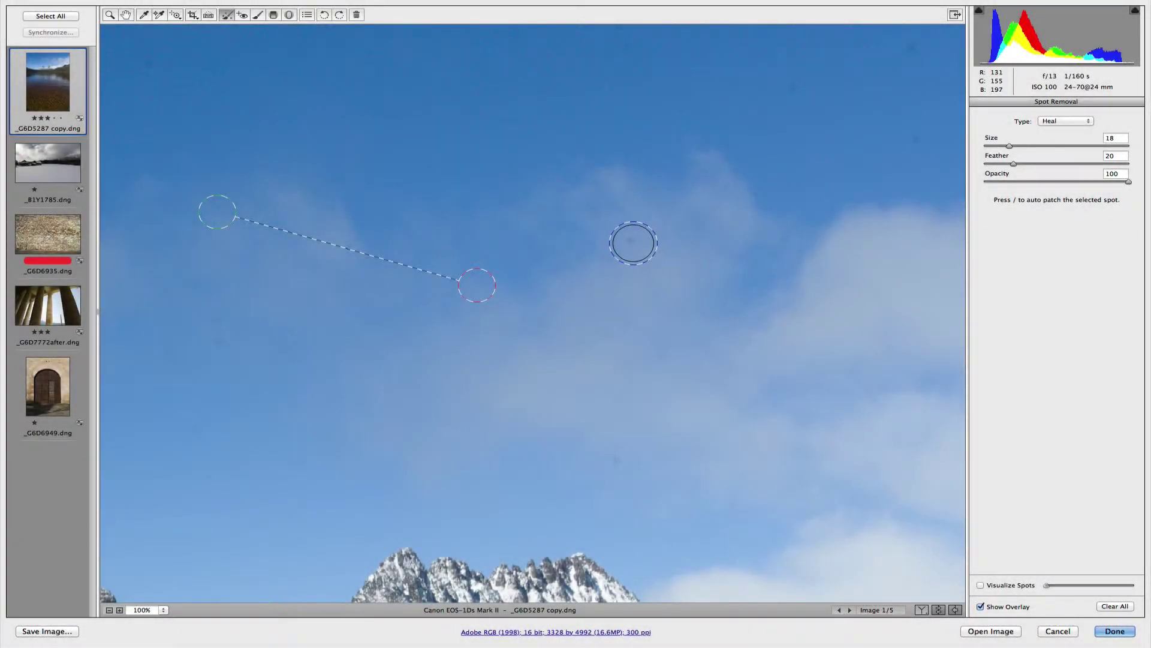
{"action": "key", "text": "bracketleft"}
{"action": "key", "text": "bracketleft"}
{"action": "key", "text": "bracketleft"}
{"action": "key", "text": "bracketleft"}
{"action": "key", "text": "bracketleft"}
{"action": "key", "text": "bracketleft"}
{"action": "key", "text": "bracketleft"}
{"action": "key", "text": "bracketleft"}
{"action": "left_click", "coordinate": [630, 240]}
{"action": "left_click", "coordinate": [684, 454]}
{"action": "left_click", "coordinate": [214, 342]}
{"action": "left_click", "coordinate": [667, 147]}
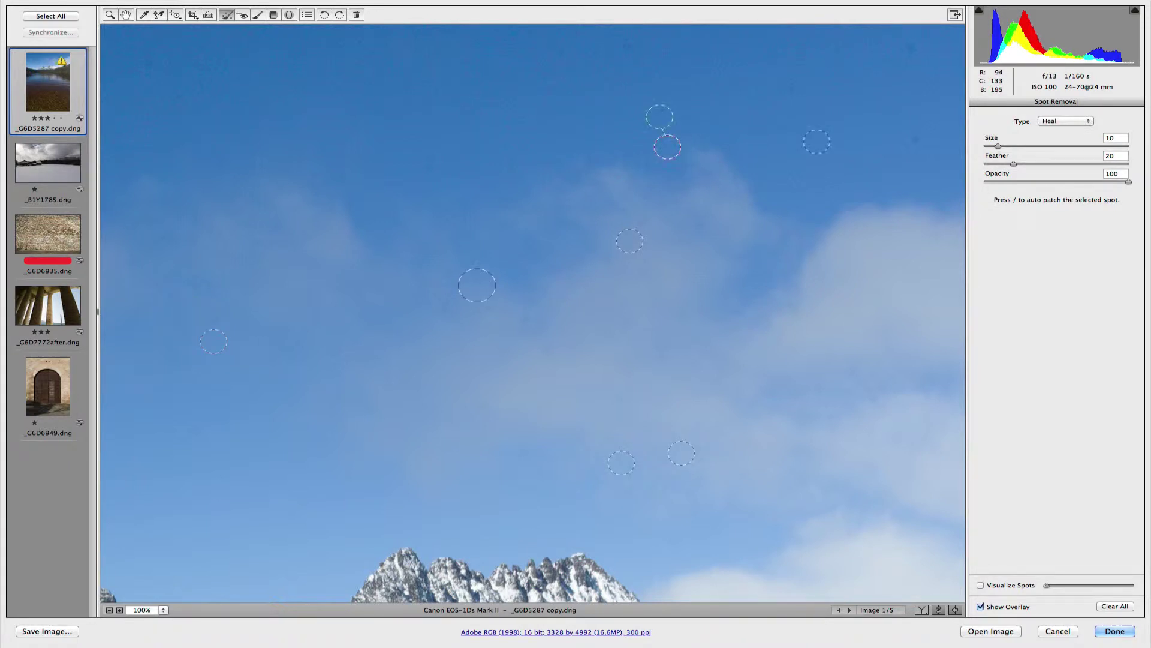
{"action": "left_click", "coordinate": [787, 89]}
{"action": "left_click", "coordinate": [912, 139]}
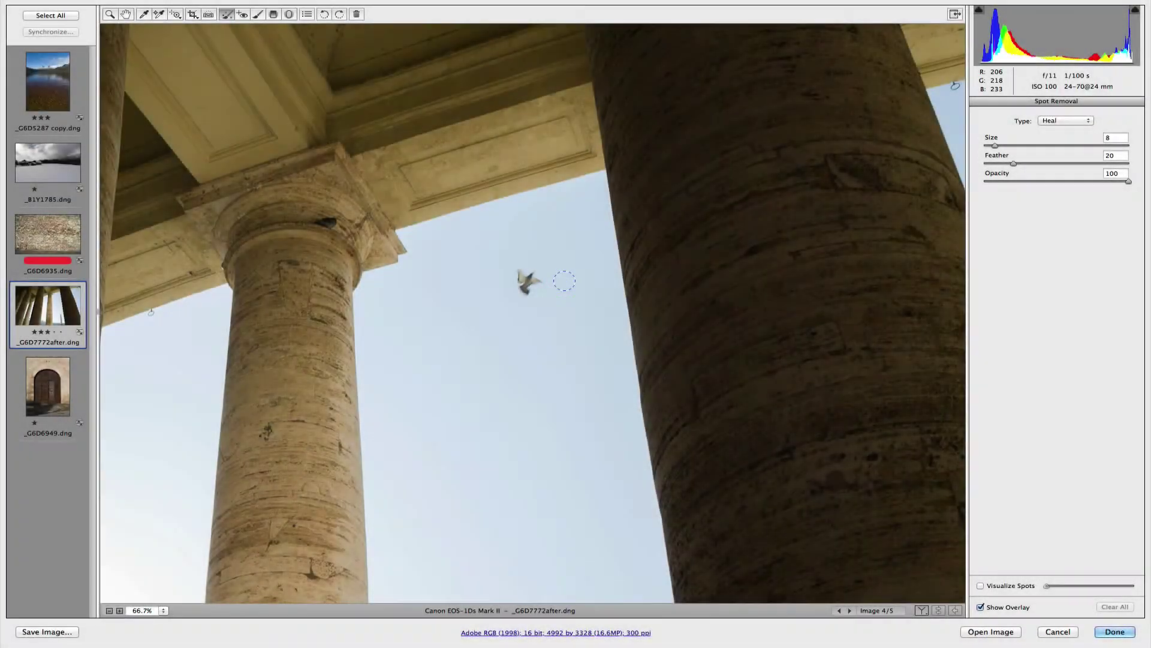
- Heal the flying bird between the columns with a size 22 brush and move its source area toward the light column
{"action": "key", "text": "bracketright"}
{"action": "key", "text": "bracketright"}
{"action": "key", "text": "bracketright"}
{"action": "key", "text": "bracketright"}
{"action": "key", "text": "bracketright"}
{"action": "key", "text": "bracketright"}
{"action": "key", "text": "bracketright"}
{"action": "key", "text": "bracketright"}
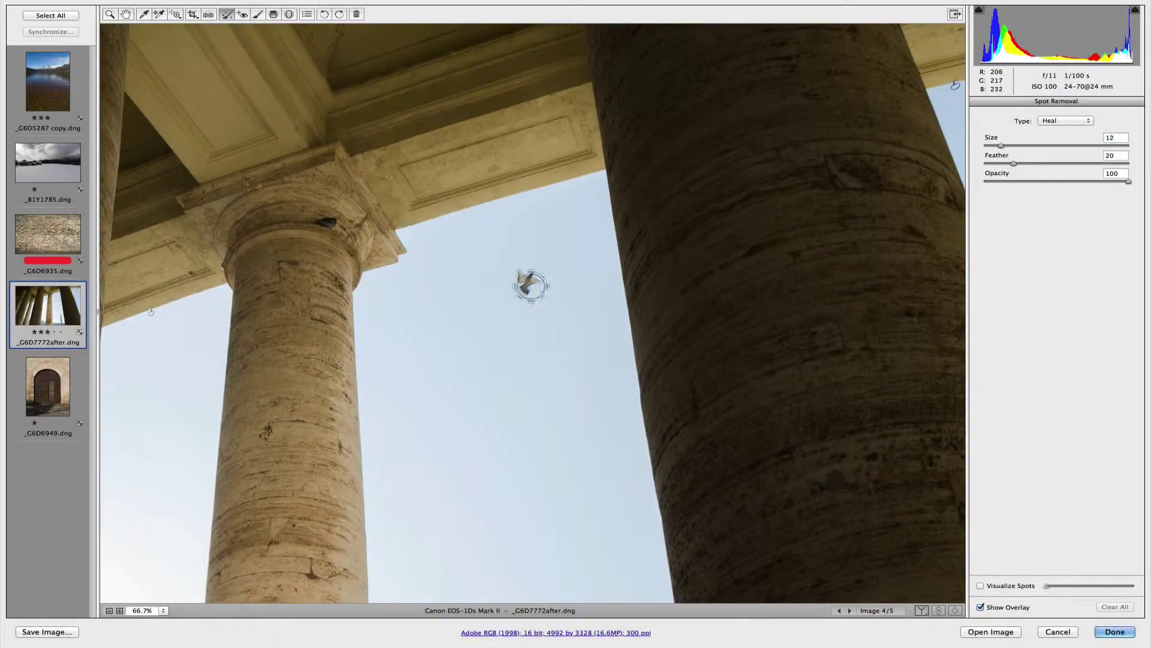
{"action": "key", "text": "bracketright"}
{"action": "key", "text": "bracketright"}
{"action": "key", "text": "bracketright"}
{"action": "key", "text": "bracketright"}
{"action": "key", "text": "bracketright"}
{"action": "key", "text": "bracketright"}
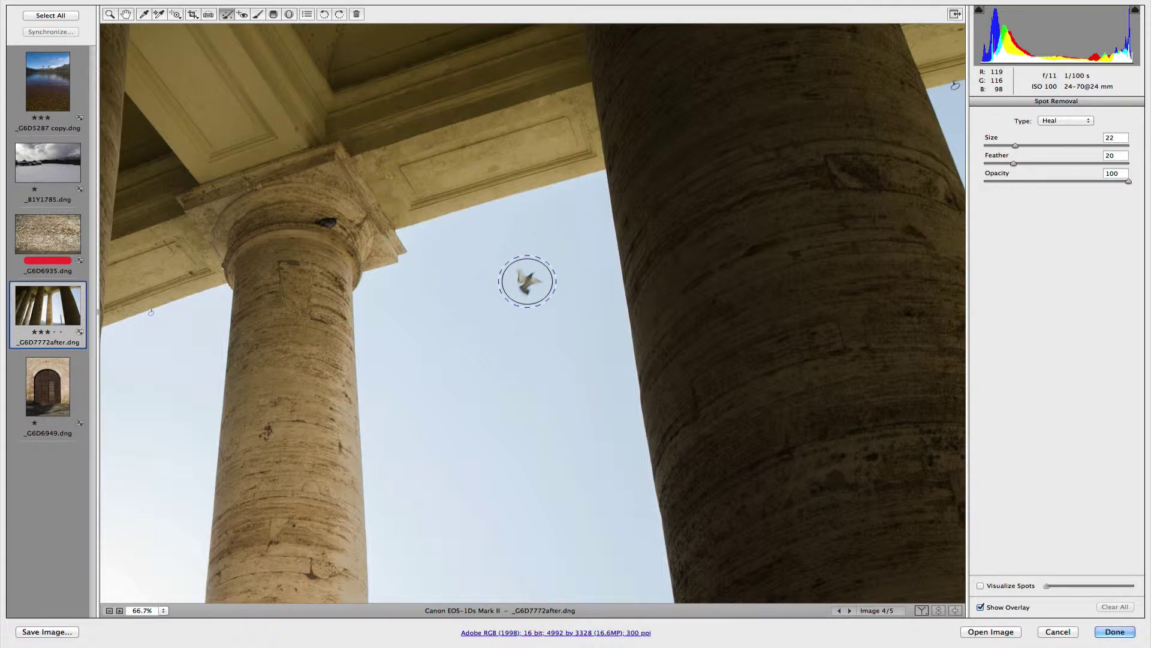
{"action": "left_click", "coordinate": [527, 281]}
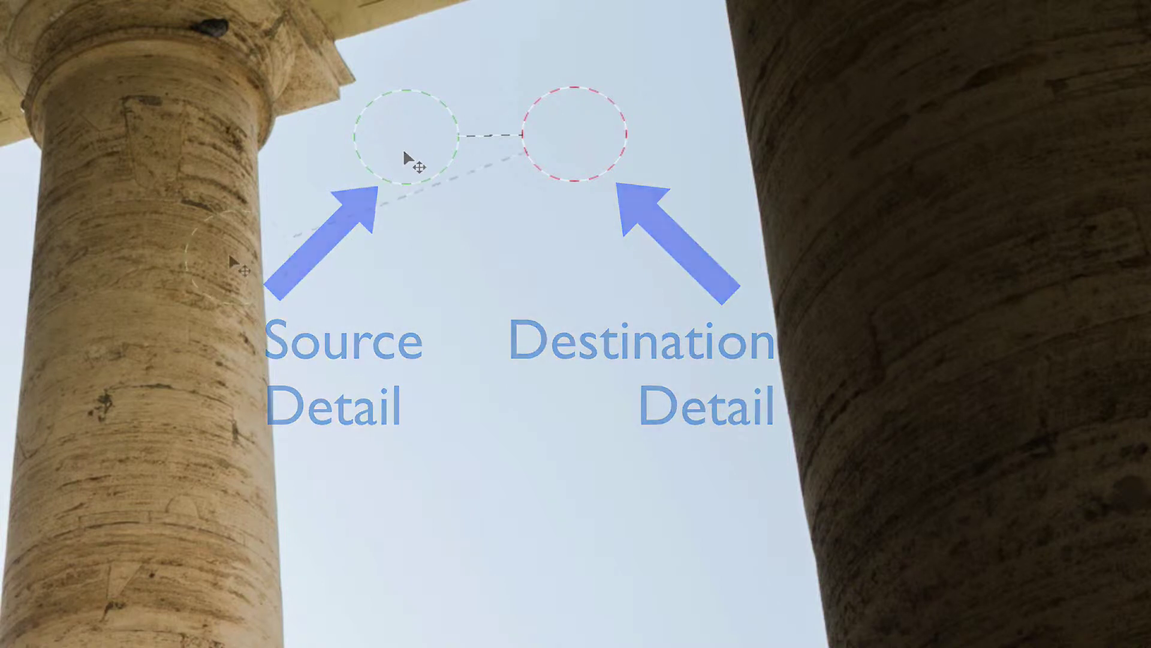
{"action": "mouse_move", "coordinate": [403, 148]}
{"action": "left_mouse_down"}
{"action": "mouse_move", "coordinate": [203, 245]}
{"action": "mouse_move", "coordinate": [148, 234]}
{"action": "left_mouse_up"}
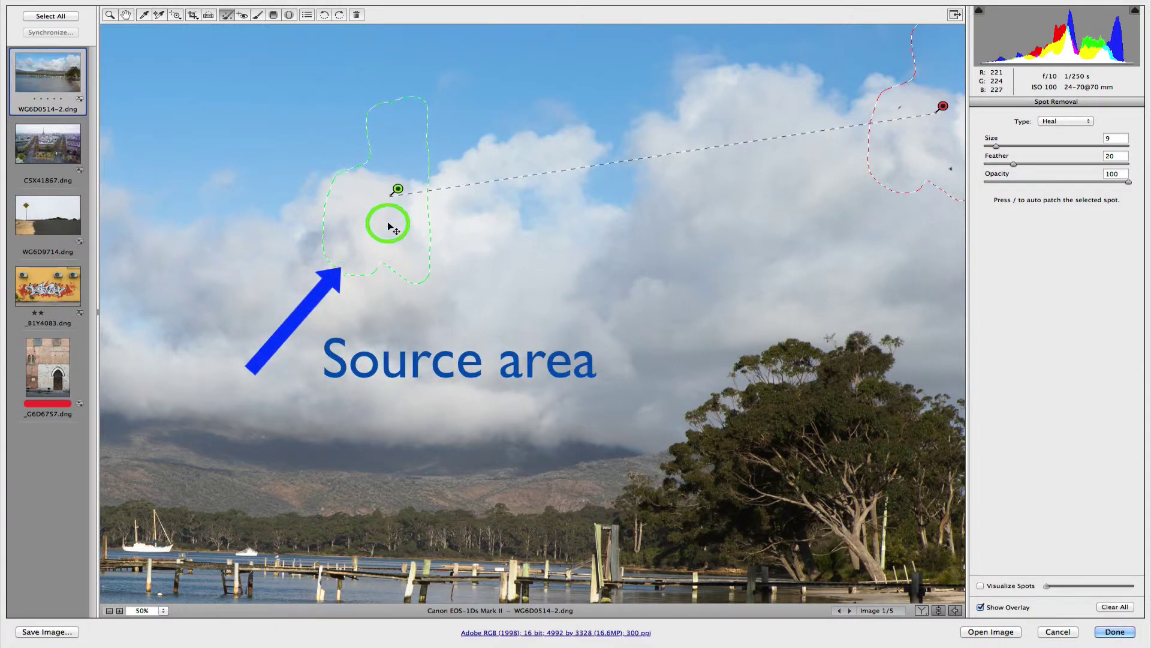
- Nudge the source area of the large sky patch in the clouds and compare the photo with the overlay hidden and shown
{"action": "left_click_drag", "start_coordinate": [391, 228], "coordinate": [388, 228]}
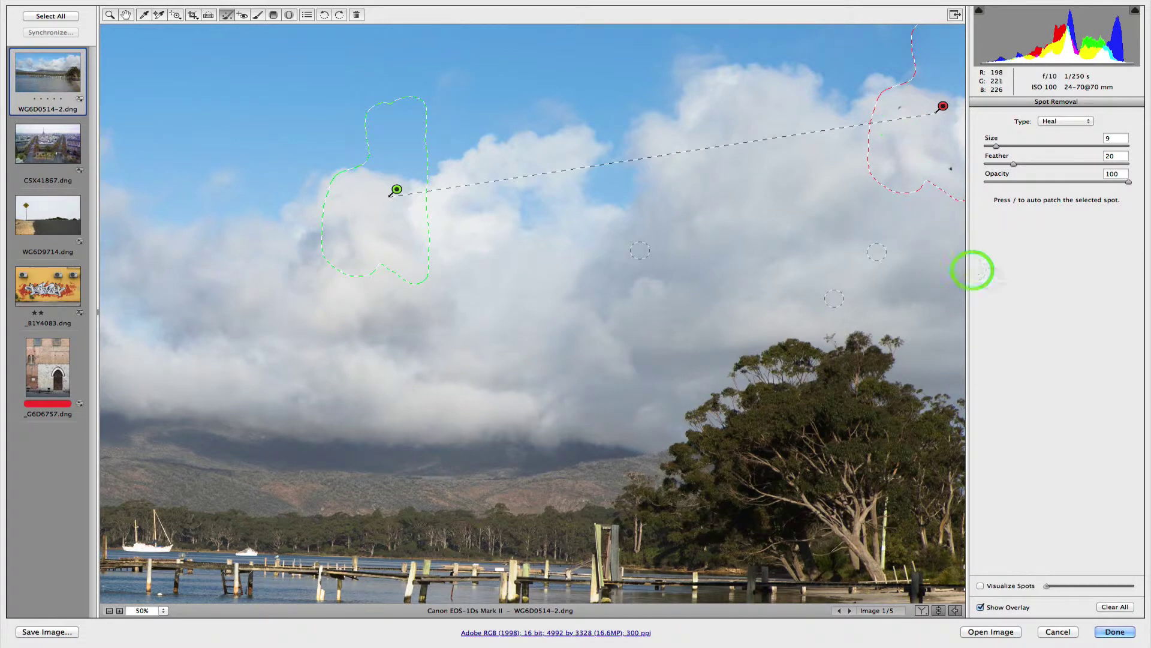
{"action": "left_click", "coordinate": [981, 608]}
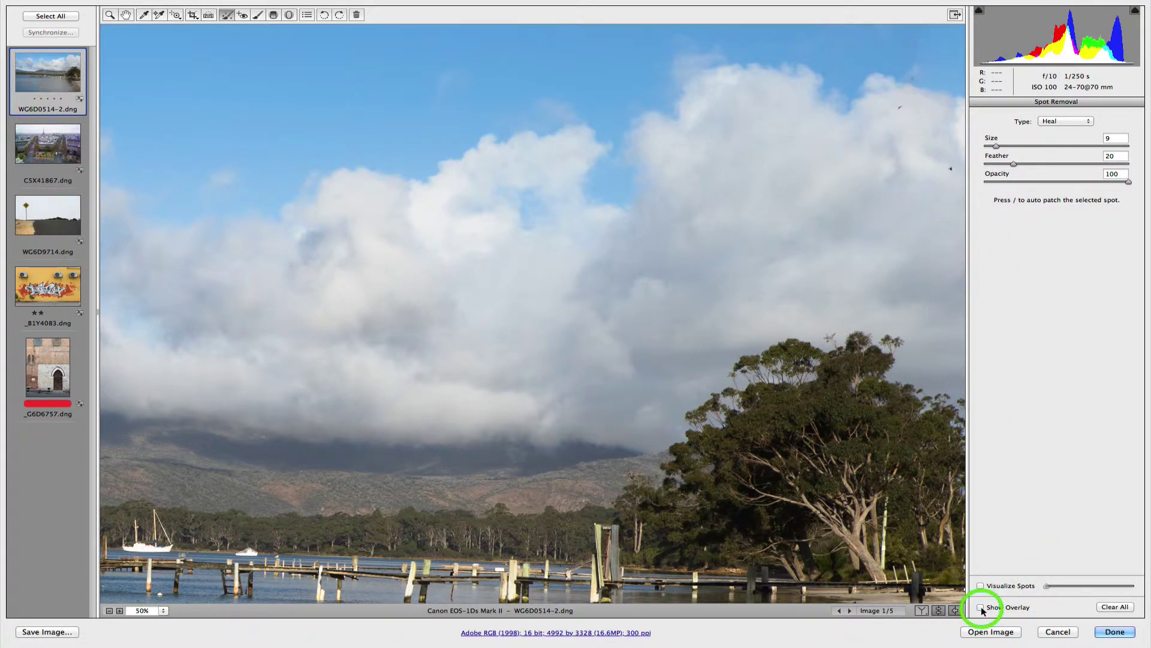
{"action": "left_click", "coordinate": [981, 608]}
{"action": "left_click", "coordinate": [981, 607]}
{"action": "left_click", "coordinate": [981, 608]}
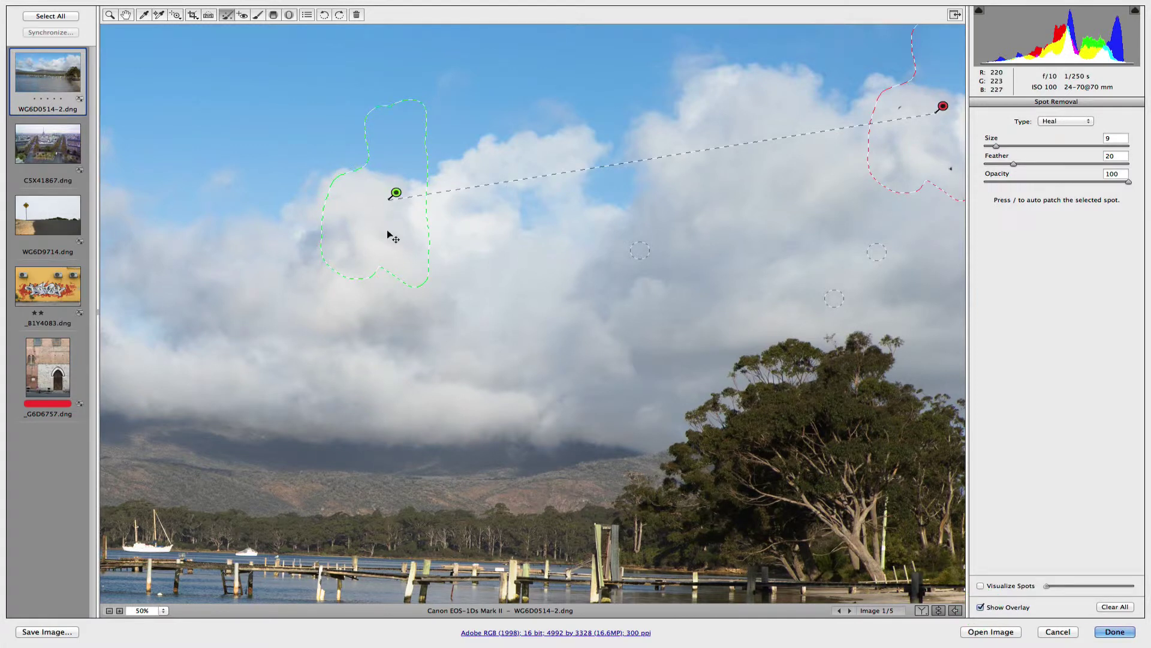
{"action": "left_click", "coordinate": [981, 608]}
{"action": "left_click", "coordinate": [981, 608]}
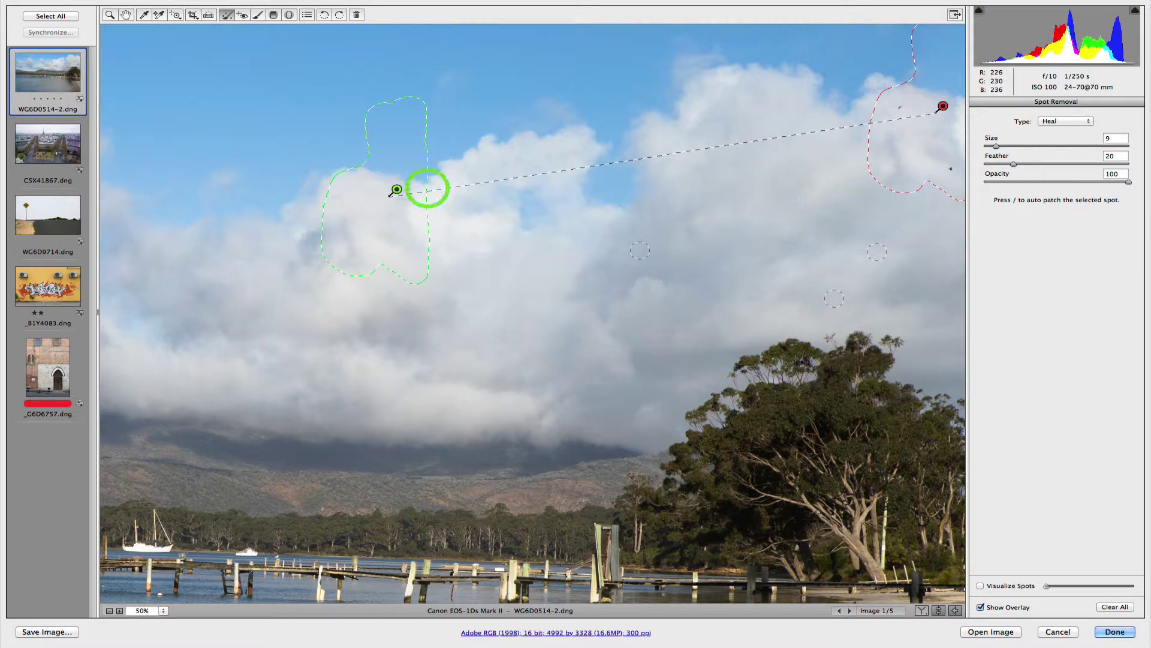
- Heal the remaining dark specks in the clouds above the big tree with the size 9 brush
{"action": "left_click", "coordinate": [876, 253]}
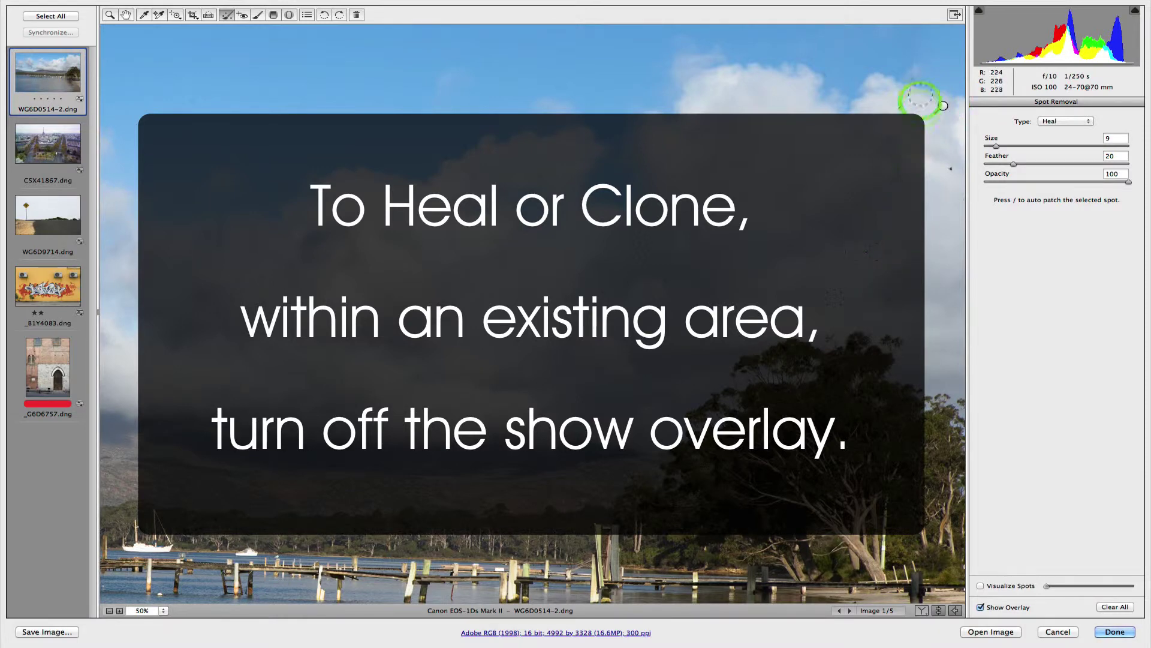
{"action": "left_click", "coordinate": [901, 107]}
{"action": "left_click", "coordinate": [947, 170]}
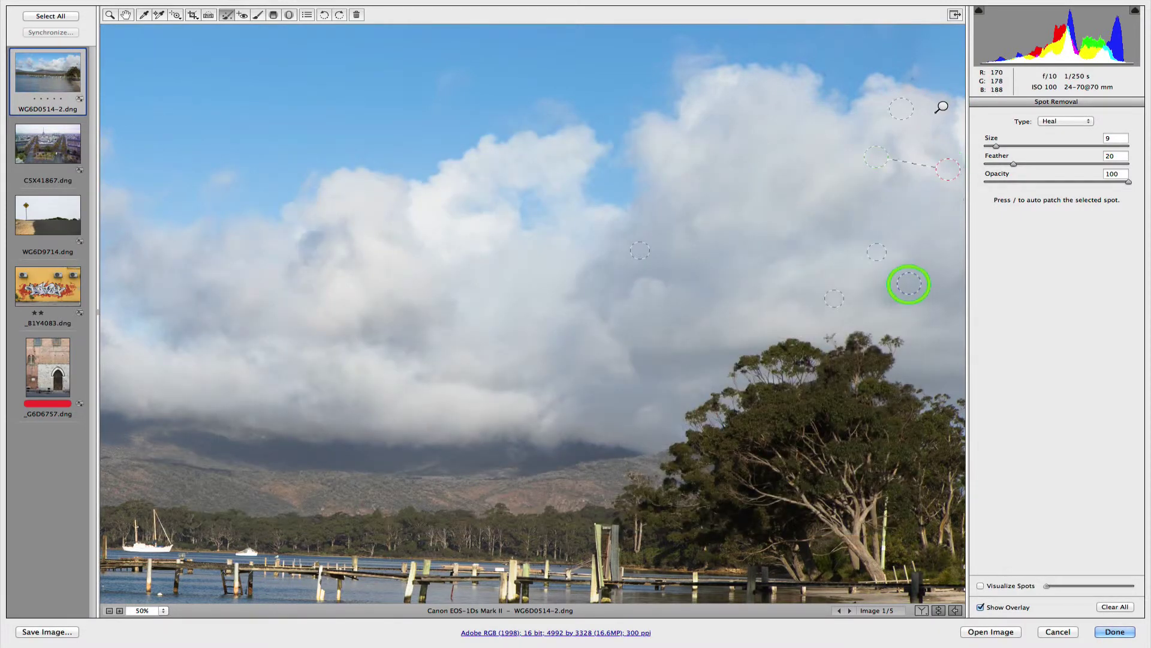
{"action": "left_click", "coordinate": [945, 300]}
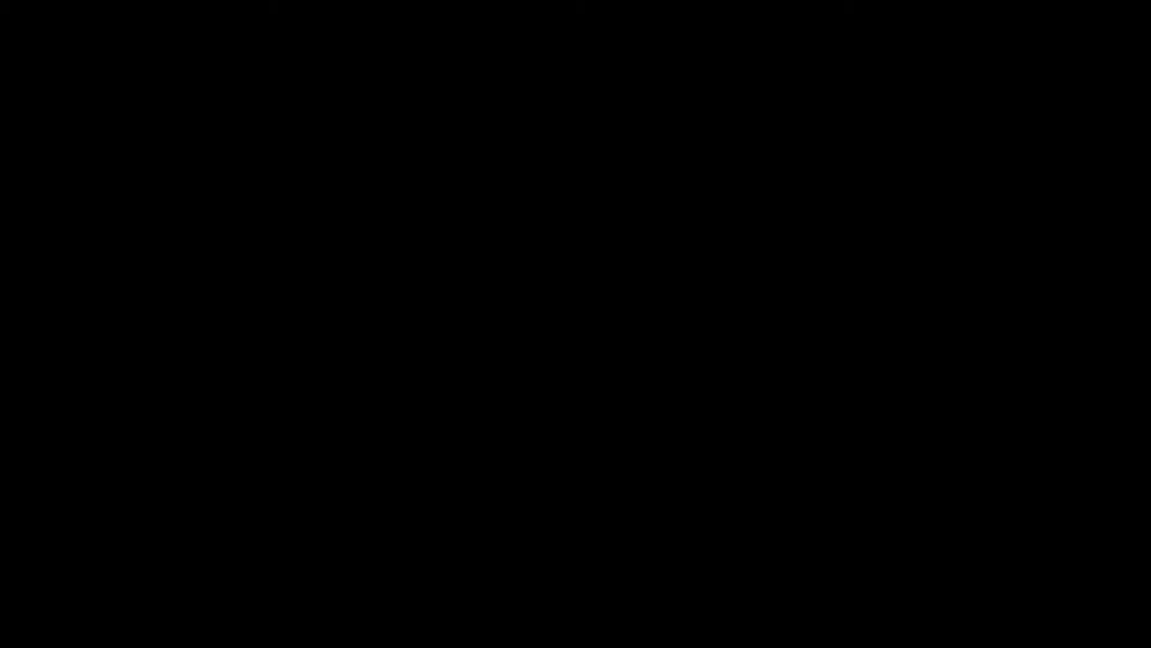
{"action": "left_click", "coordinate": [870, 149]}
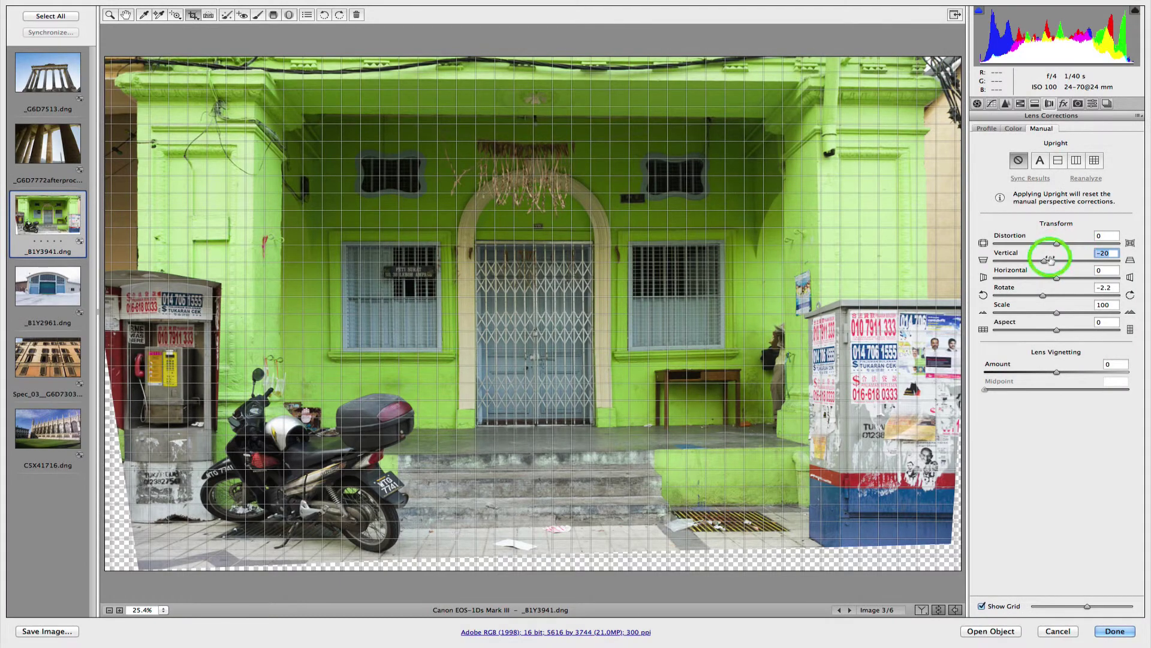
- Reset the Vertical and Rotate transforms to 0 and apply the Full Upright correction to the green building photo
{"action": "left_click_drag", "start_coordinate": [1050, 259], "coordinate": [1056, 284]}
{"action": "double_click", "coordinate": [1052, 292]}
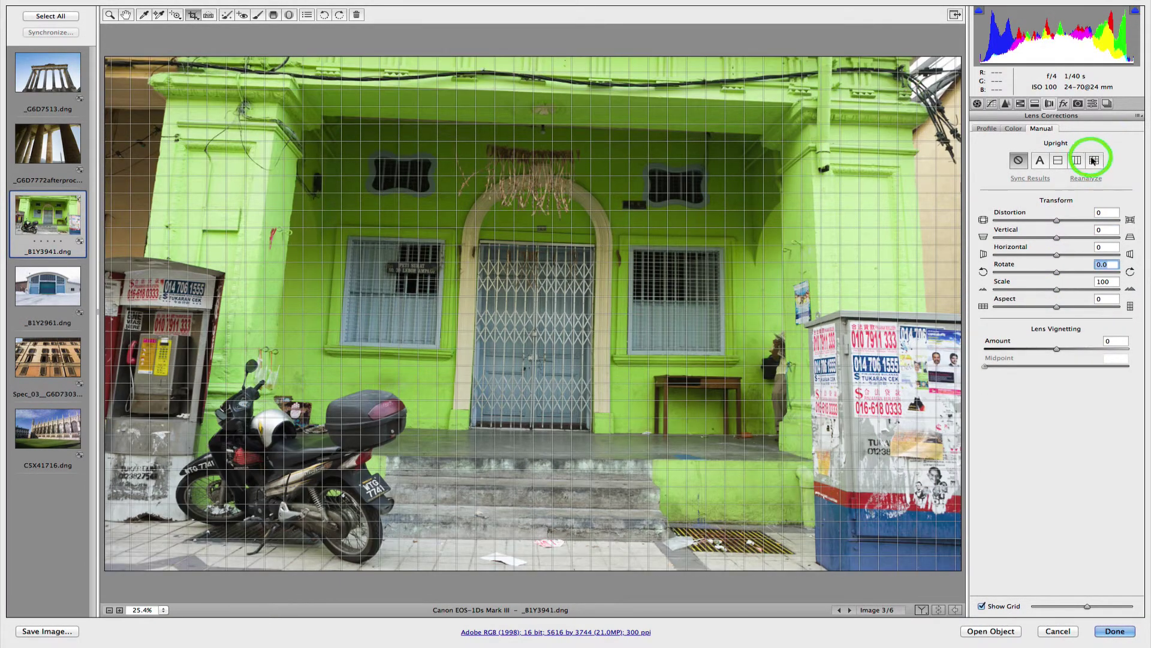
{"action": "left_click", "coordinate": [1094, 159]}
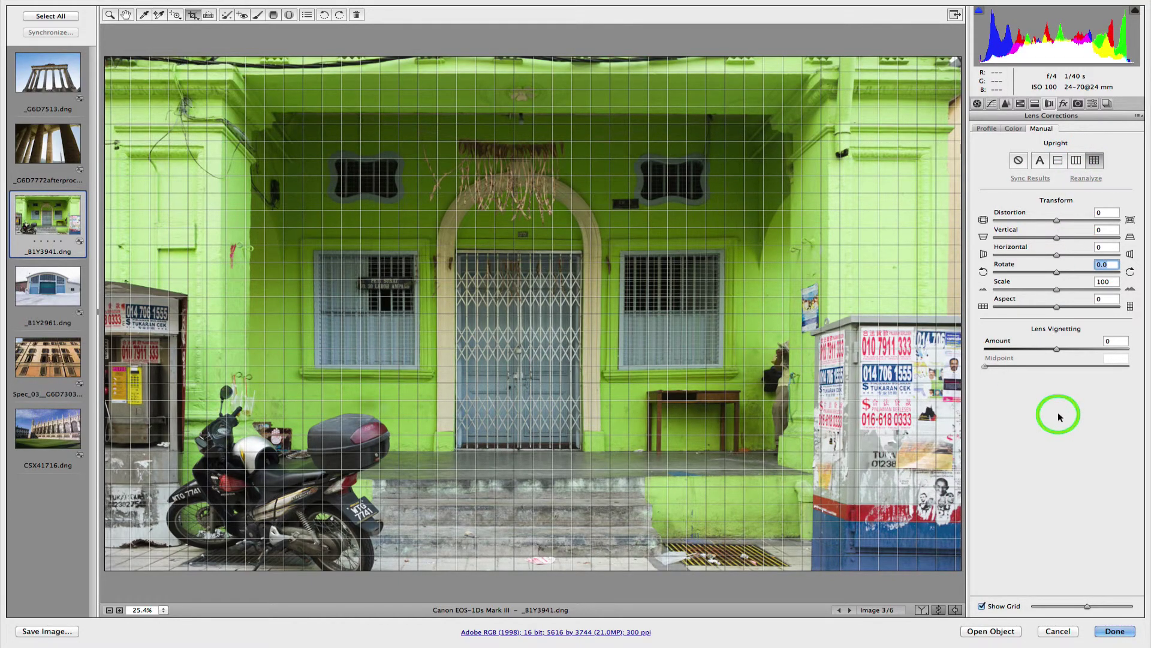
- Hide the grid and compare the photo with Upright off and on, leaving the Full correction applied
{"action": "left_click", "coordinate": [982, 606]}
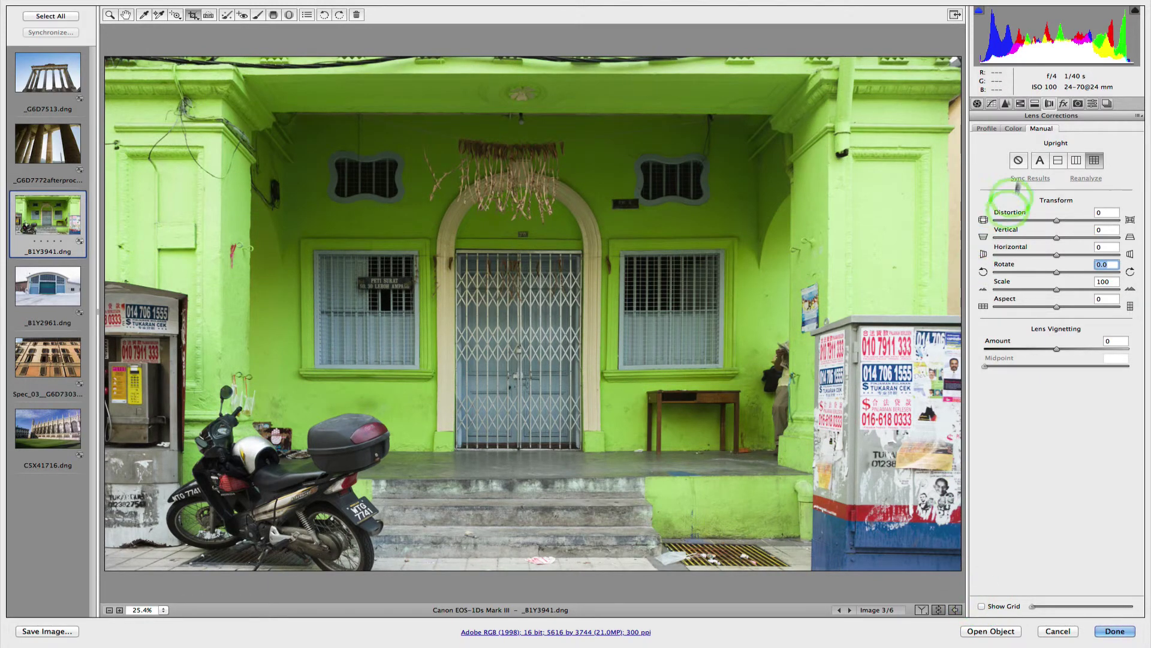
{"action": "left_click", "coordinate": [1018, 161]}
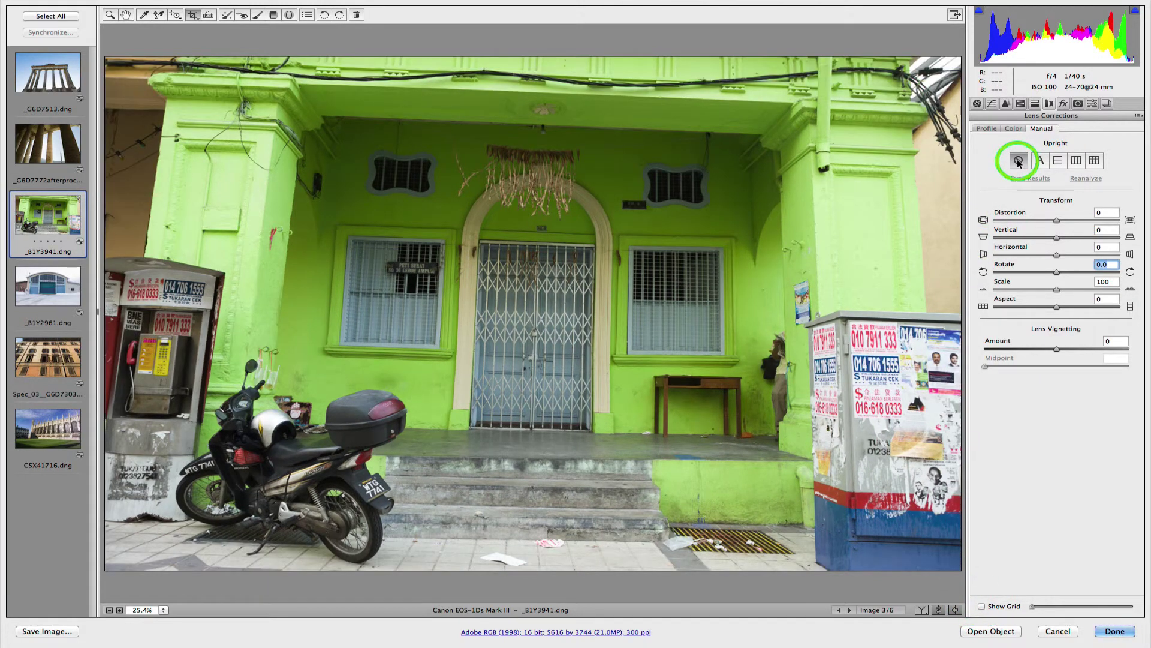
{"action": "left_click", "coordinate": [1092, 161]}
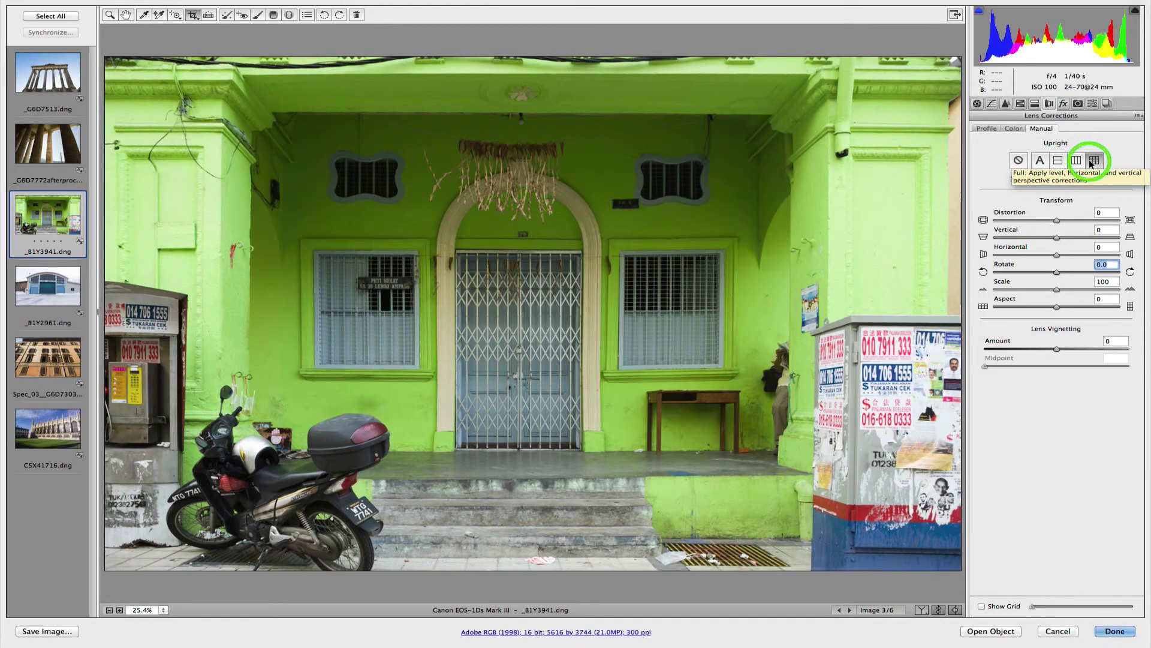